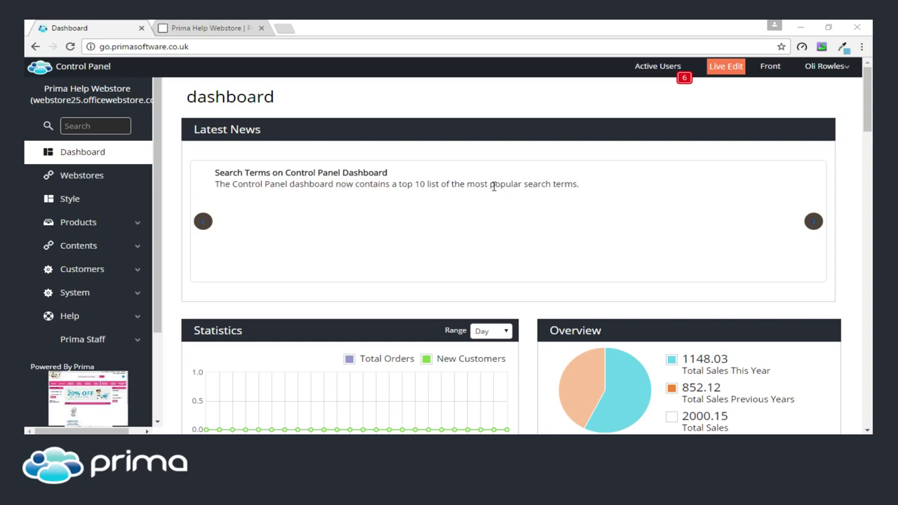
# Expand Products and then Contents in the sidebar to list Page Layout, Modules and File Manager.
pyautogui.click(93, 224)
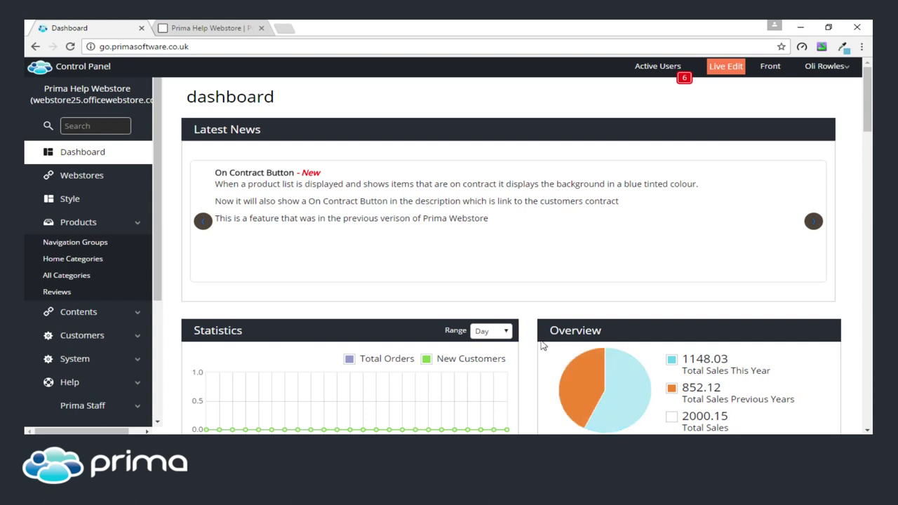
pyautogui.scroll(-3, 237, 312)
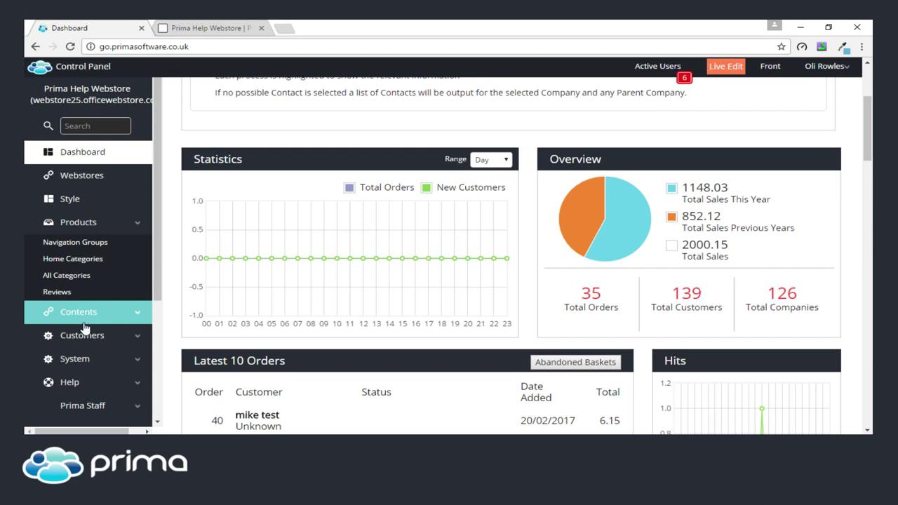
pyautogui.click(78, 312)
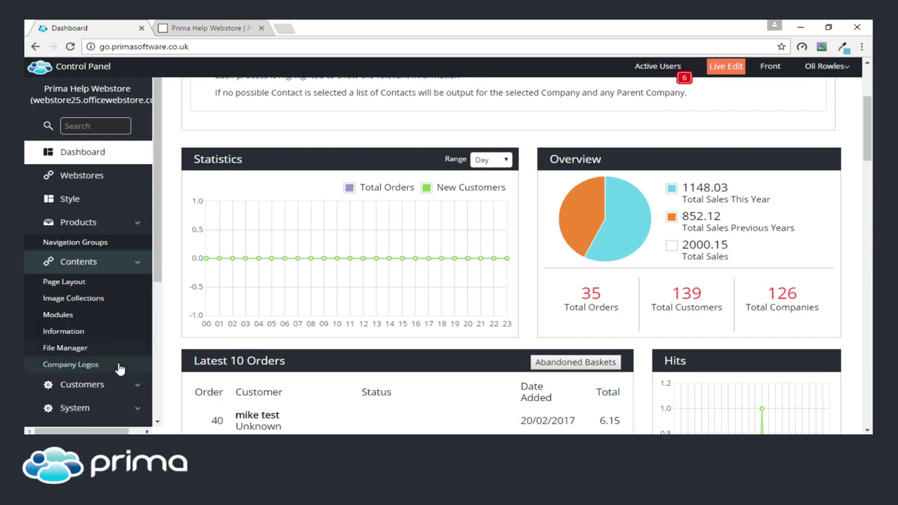
# Open the Home page layout and review its Page Modules by Left, Right, Top and Bottom position.
pyautogui.click(89, 269)
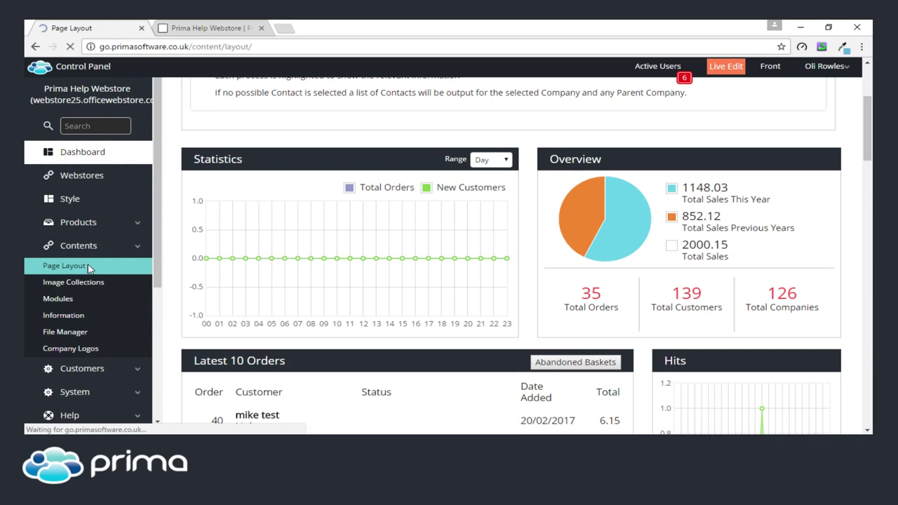
pyautogui.click(342, 353)
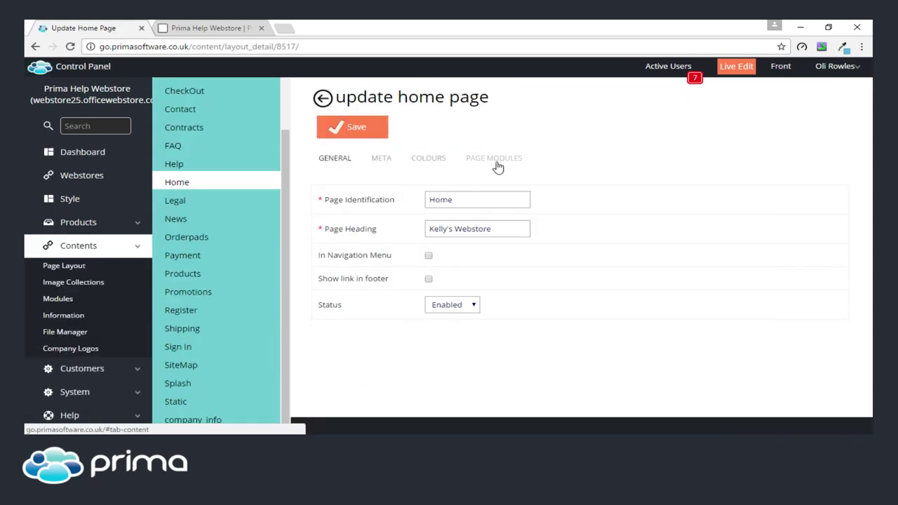
pyautogui.click(498, 167)
pyautogui.scroll(-1, 235, 385)
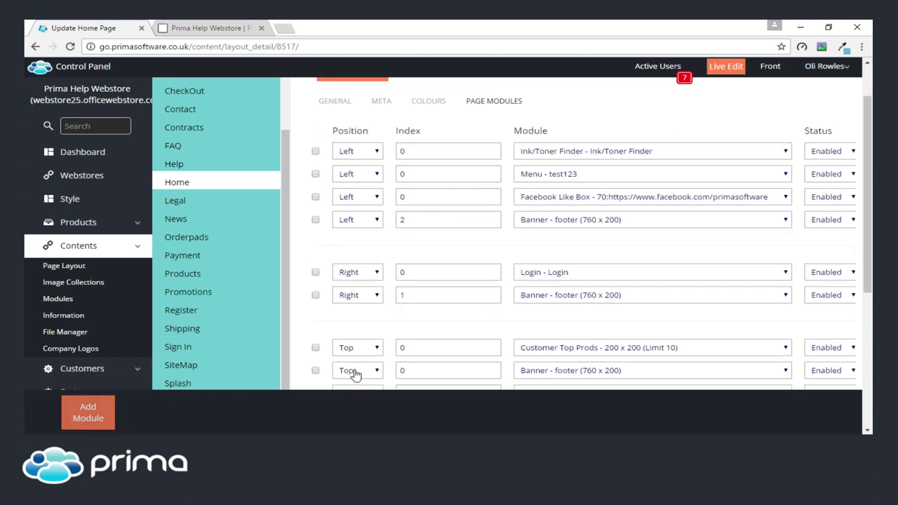
pyautogui.scroll(-3, 644, 280)
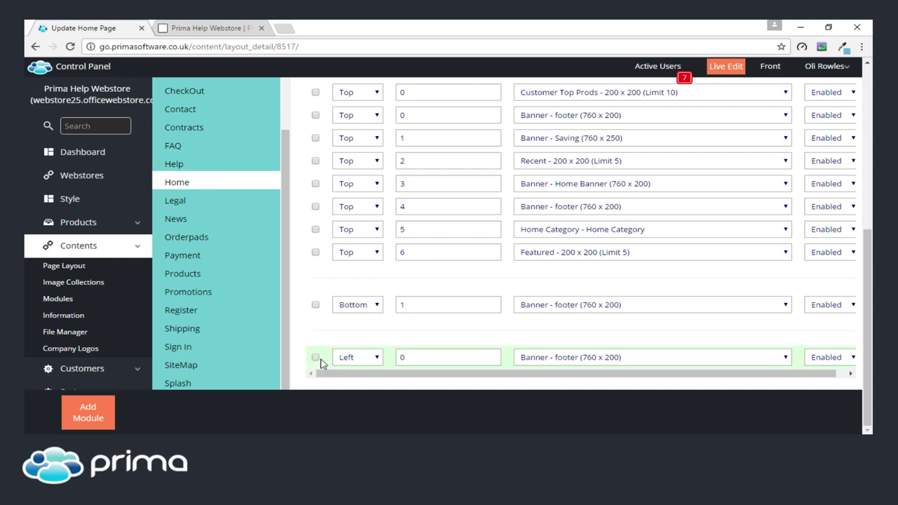
pyautogui.scroll(3, 405, 342)
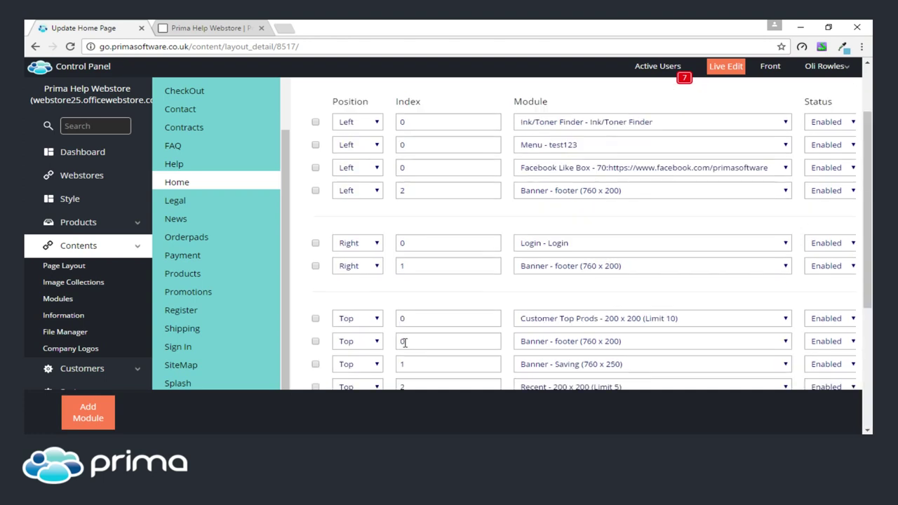
pyautogui.scroll(2, 402, 347)
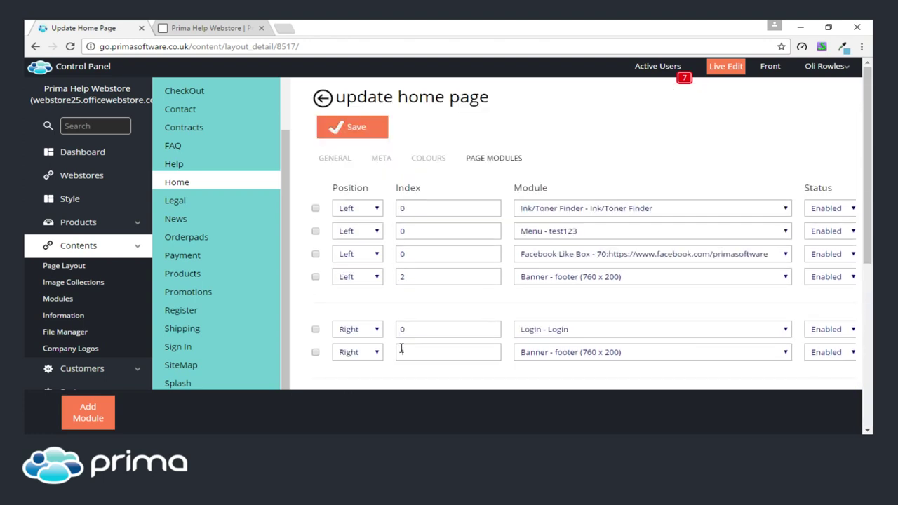
# Return to the Dashboard and scroll past Latest 10 Orders to Top 10 Search Elements.
pyautogui.click(92, 155)
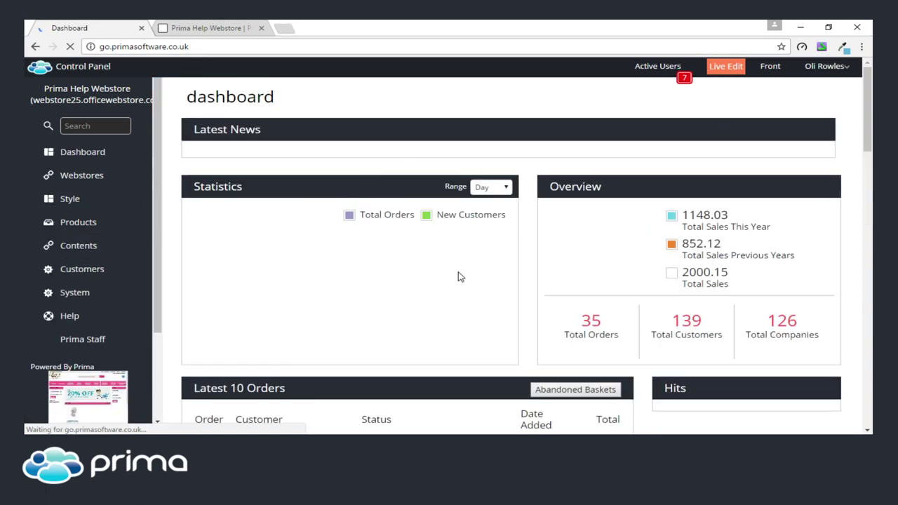
pyautogui.scroll(-4, 656, 240)
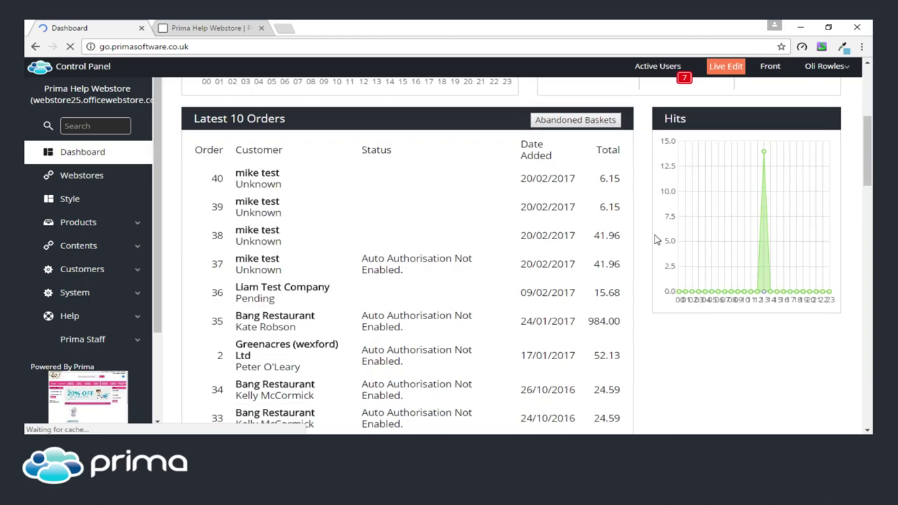
pyautogui.scroll(-5, 656, 240)
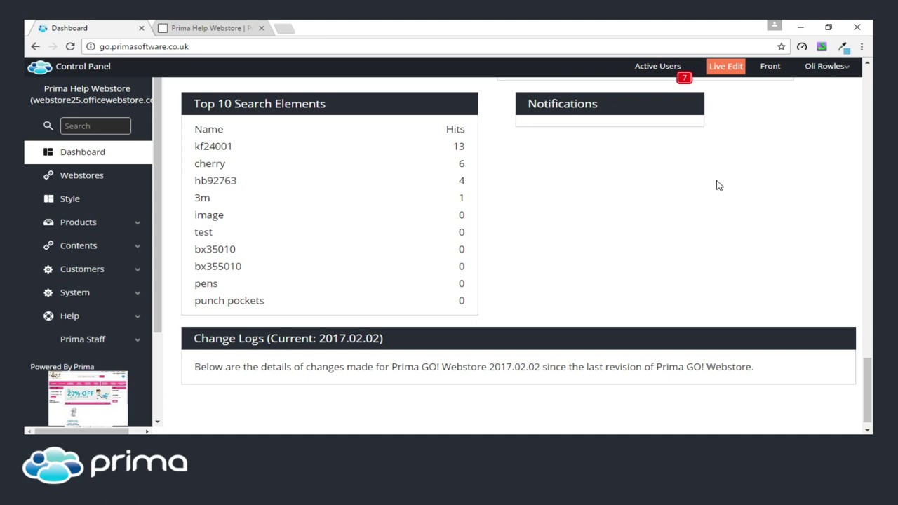
# Launch the storefront in Live Edit mode and look over its editable modules.
pyautogui.click(724, 69)
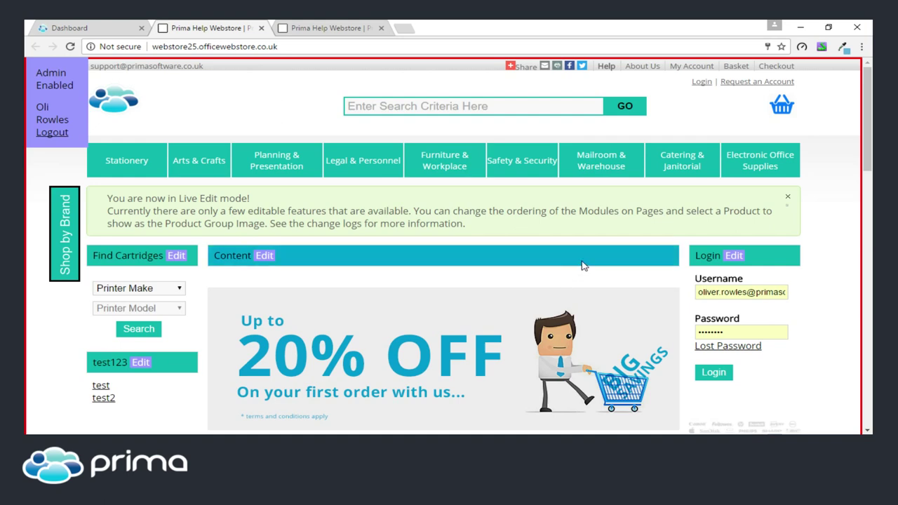
pyautogui.scroll(-1, 516, 287)
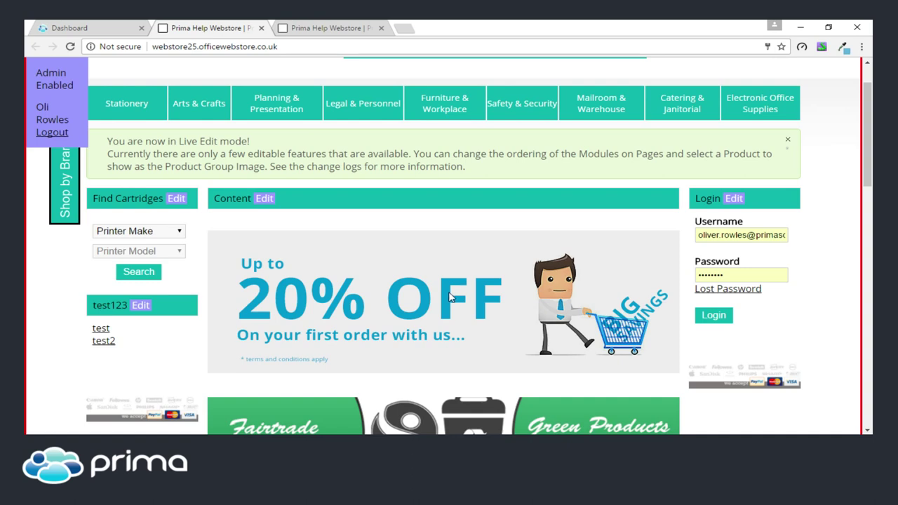
# Move the Find Cartridges module to the right column beneath Login.
pyautogui.click(177, 200)
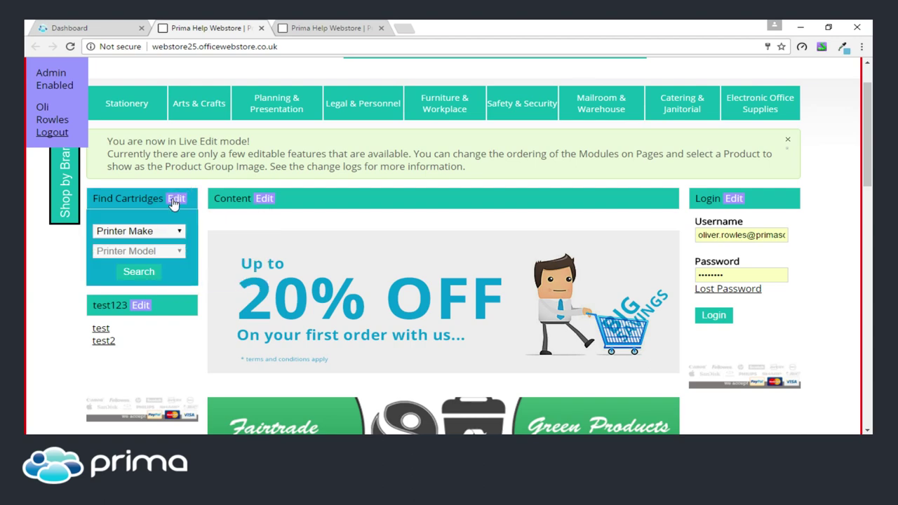
pyautogui.click(175, 201)
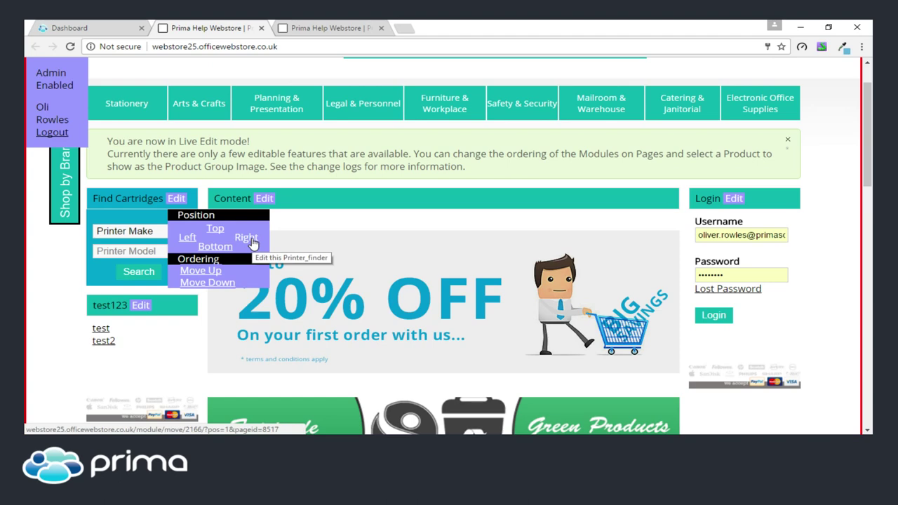
pyautogui.click(248, 239)
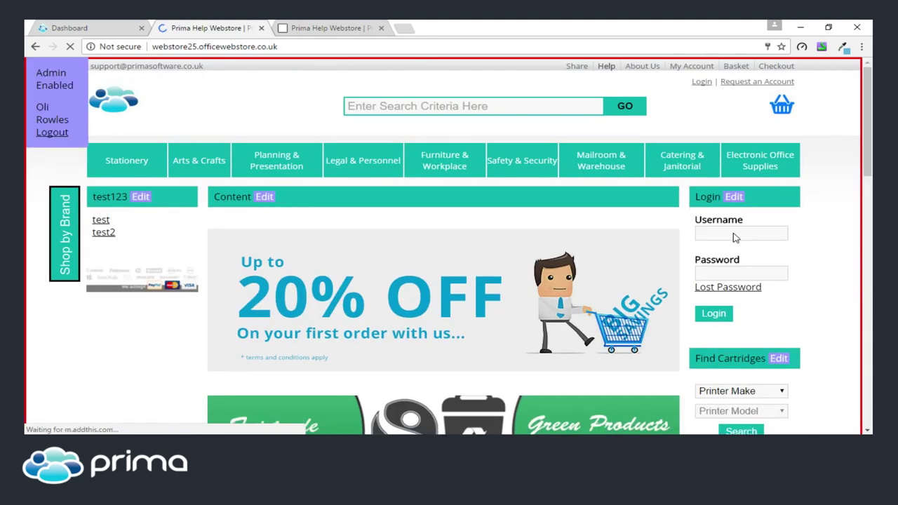
pyautogui.scroll(-1, 760, 301)
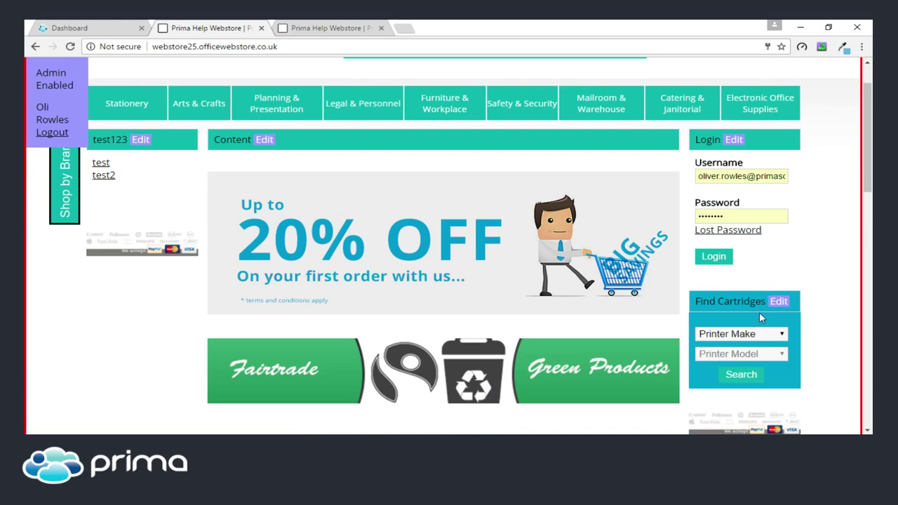
pyautogui.click(779, 306)
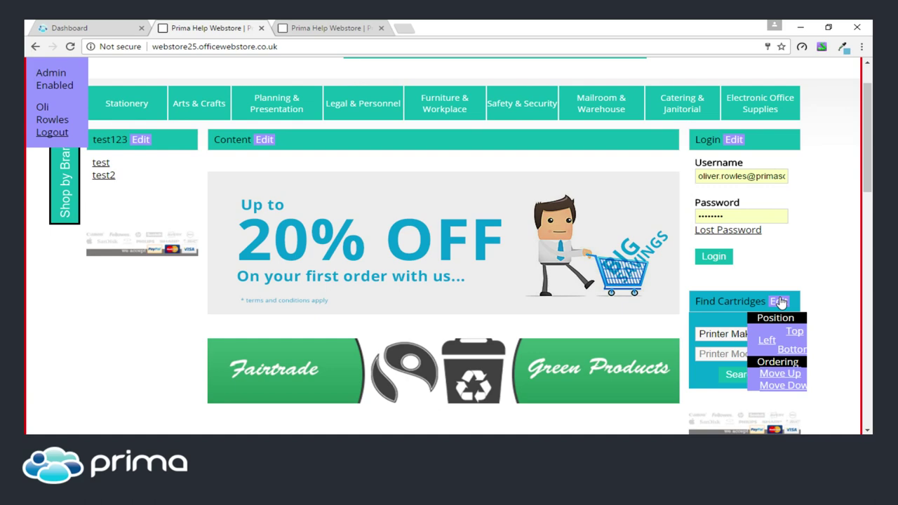
# Open the Stationery > Analysis Pads & Paper category page.
pyautogui.scroll(2, 442, 344)
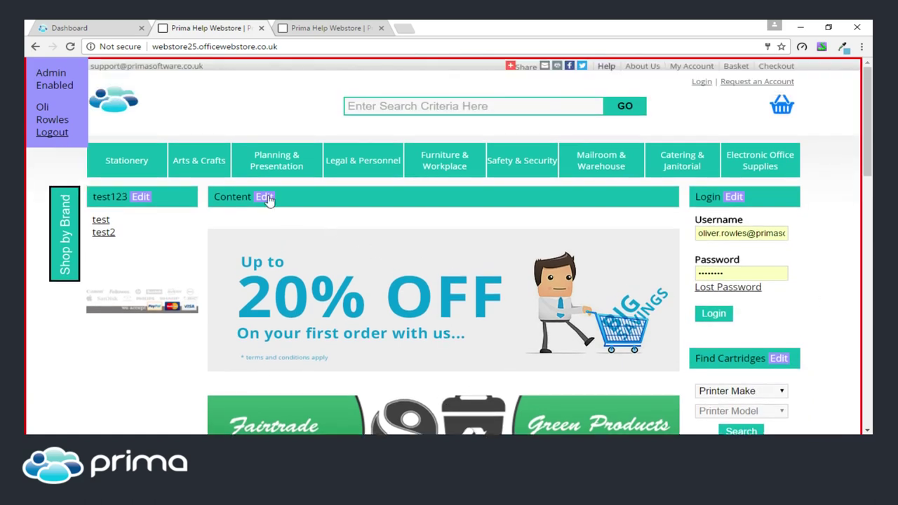
pyautogui.moveTo(116, 163)
pyautogui.click(124, 265)
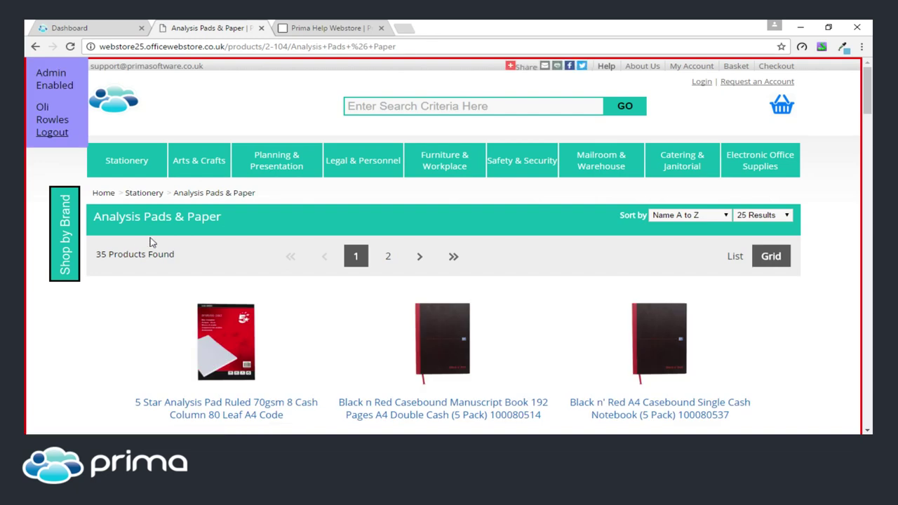
# In Stationery > Adhesives, make 3M CraftMount Aerosol Adhesive the Adhesives category image.
pyautogui.click(140, 166)
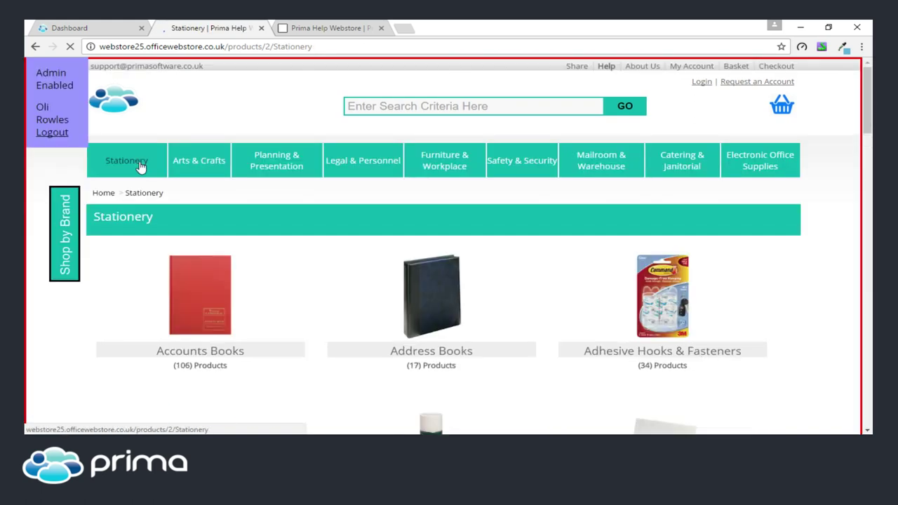
pyautogui.scroll(-3, 430, 255)
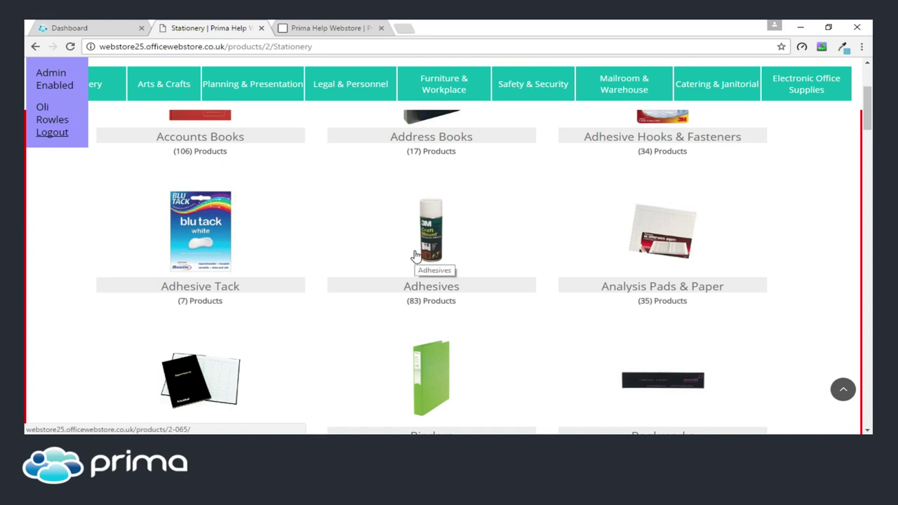
pyautogui.click(435, 247)
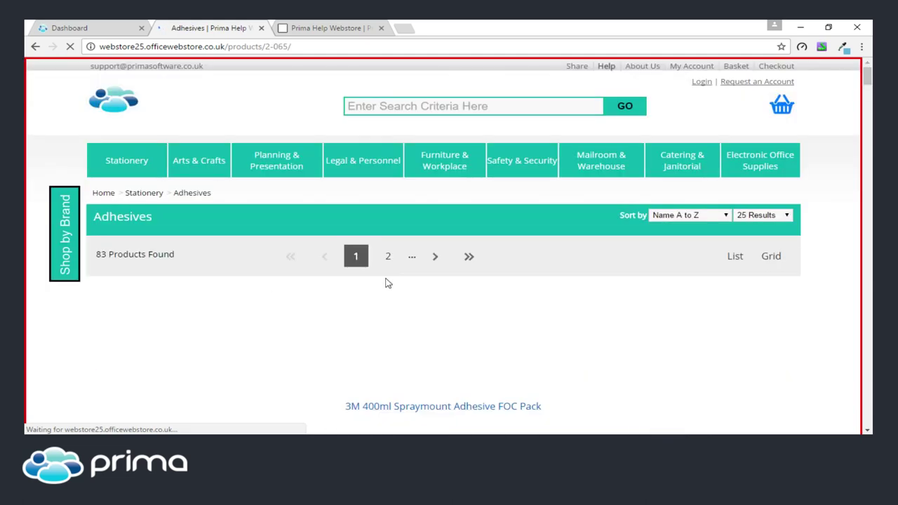
pyautogui.scroll(-1, 389, 284)
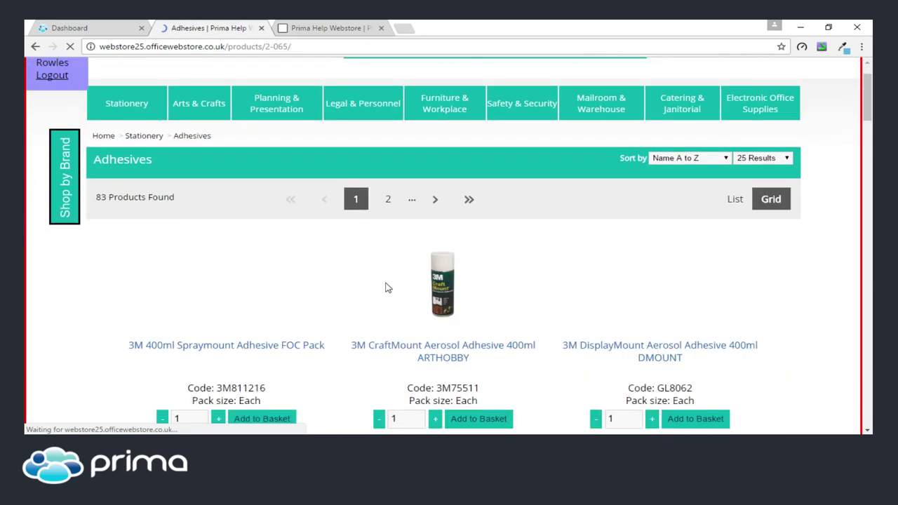
pyautogui.scroll(-3, 465, 271)
pyautogui.scroll(2, 462, 279)
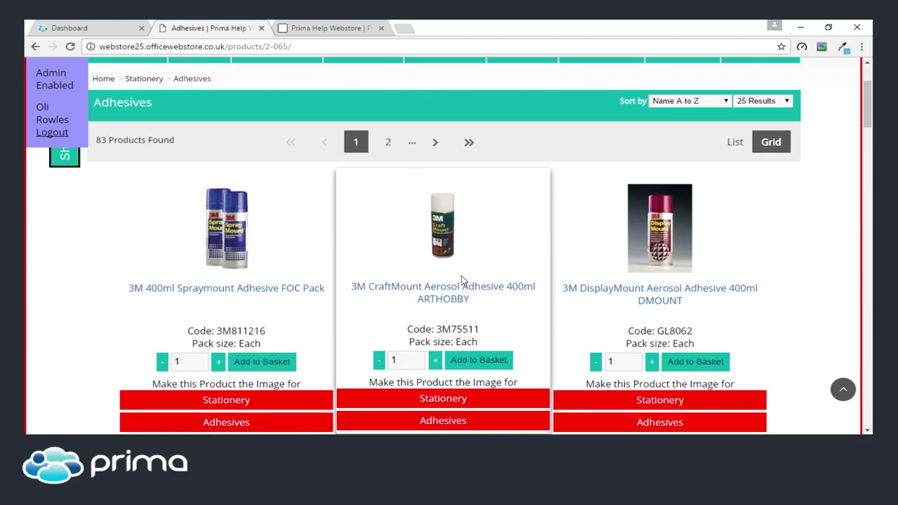
pyautogui.scroll(-2, 460, 281)
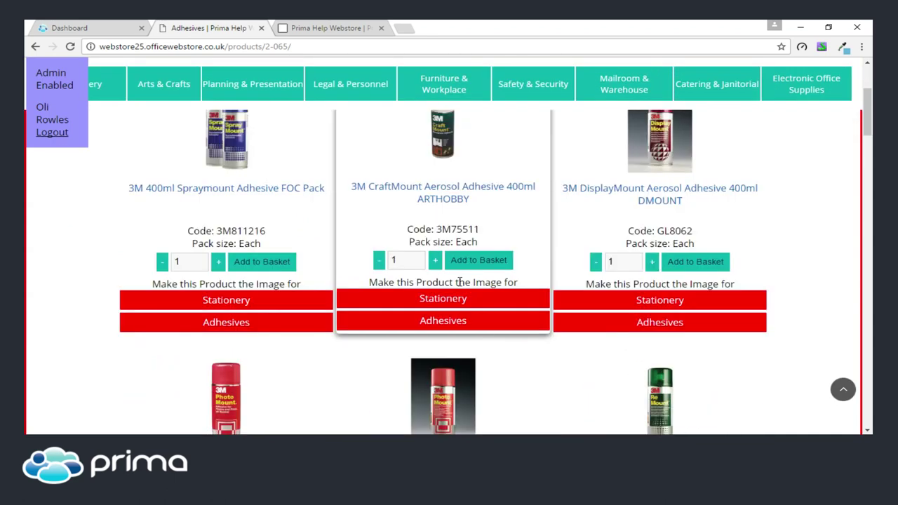
pyautogui.click(451, 324)
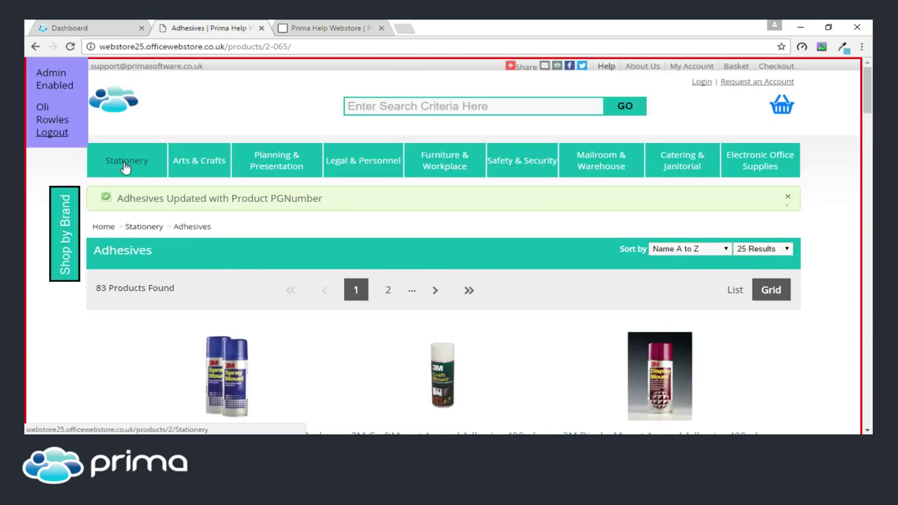
# Log out of the storefront admin session and close the webstore tab, returning to the Dashboard.
pyautogui.click(125, 166)
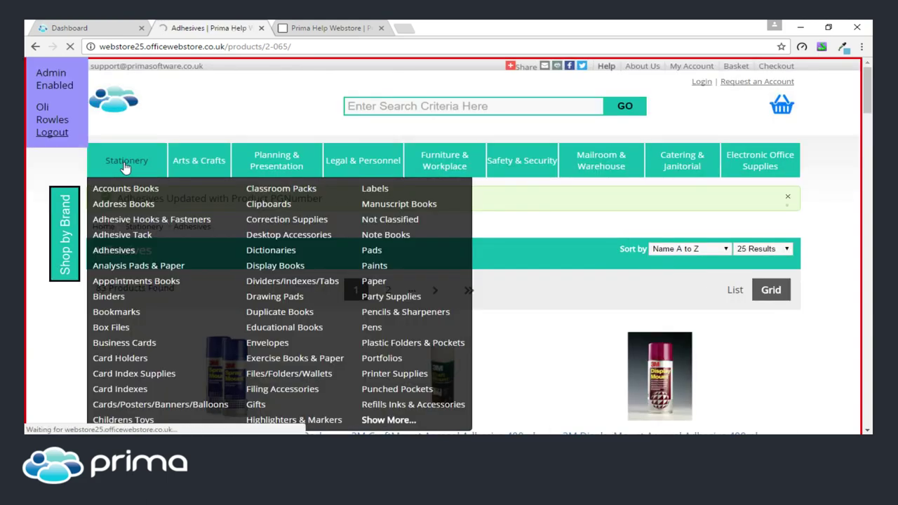
pyautogui.scroll(-2, 442, 323)
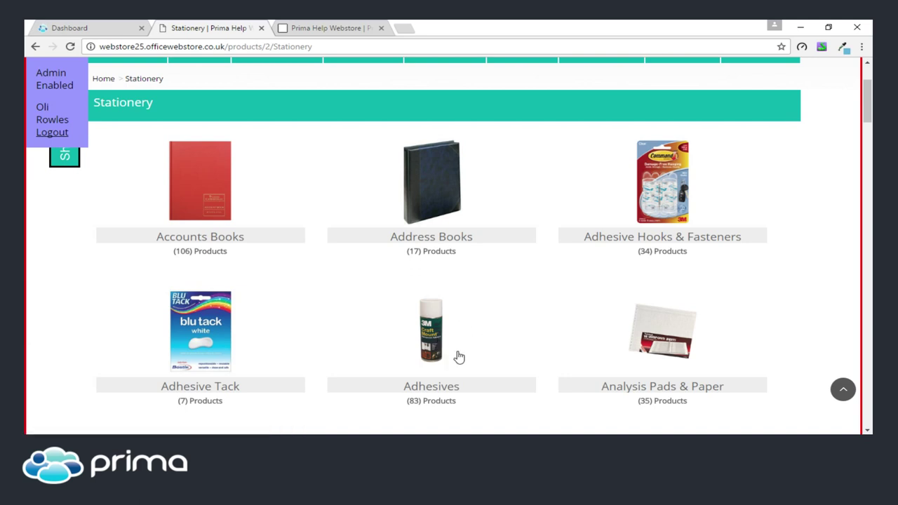
pyautogui.click(55, 137)
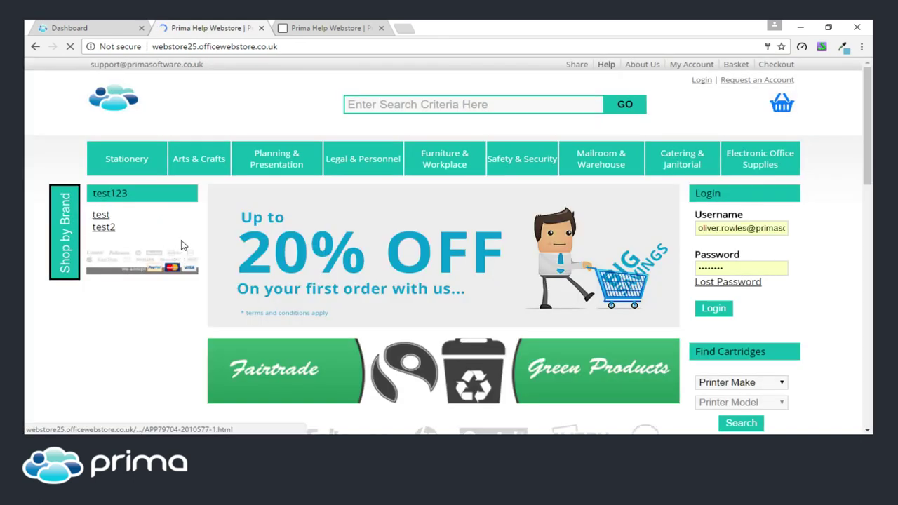
pyautogui.click(261, 28)
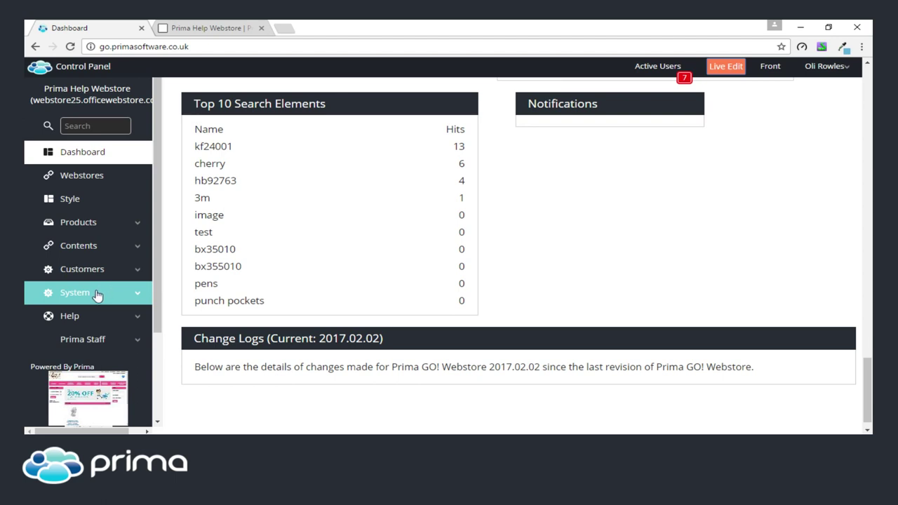
# Open Help > Product Problem Checker from the sidebar.
pyautogui.click(106, 317)
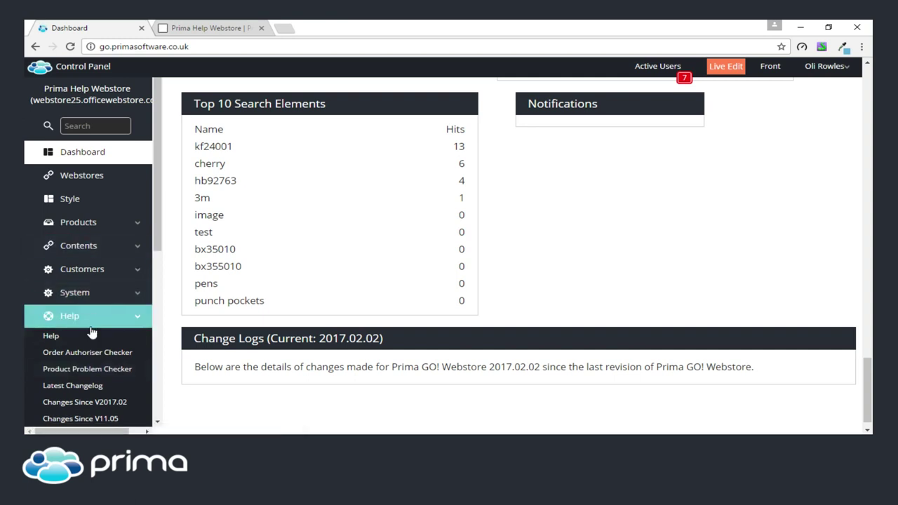
pyautogui.click(94, 371)
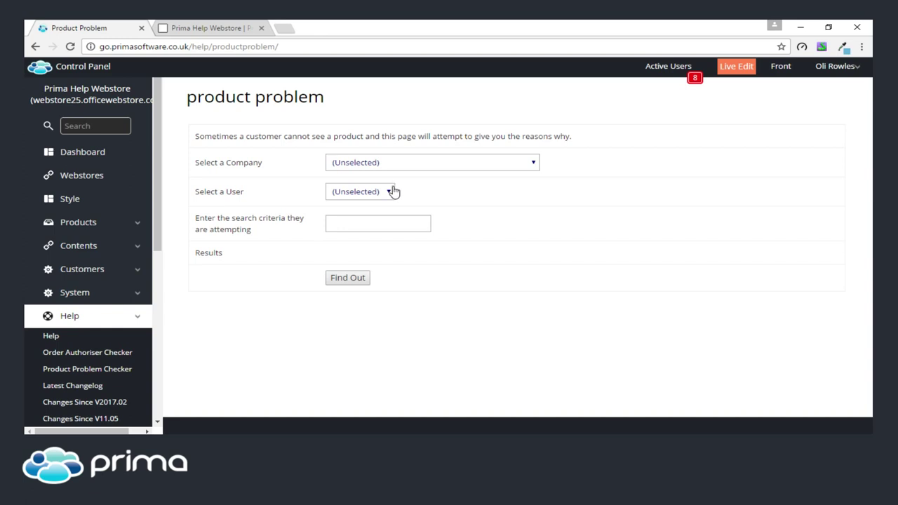
# Run the problem check for kf24001 with no company or user selected.
pyautogui.click(371, 168)
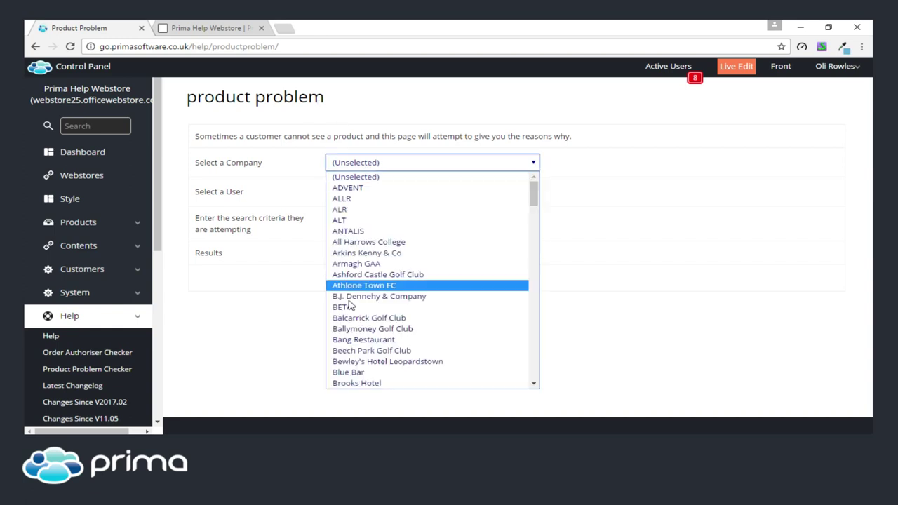
pyautogui.click(772, 241)
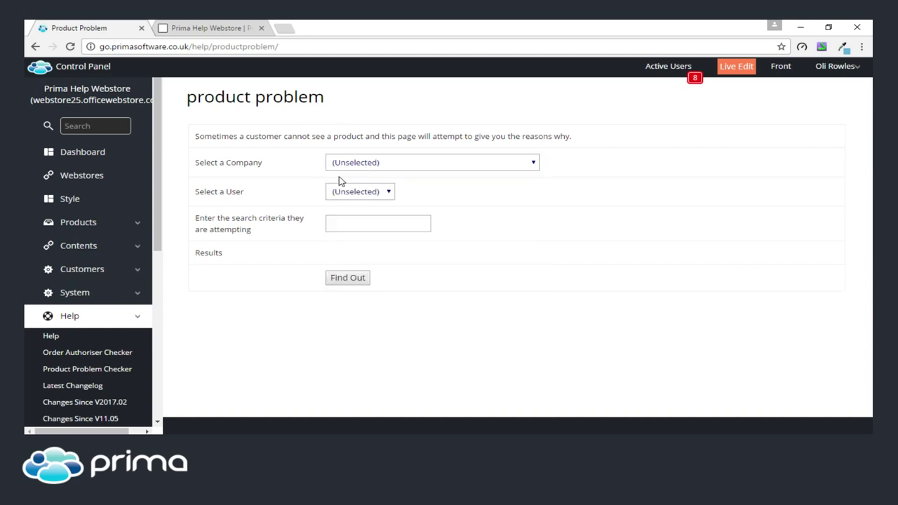
pyautogui.click(375, 193)
pyautogui.click(421, 203)
pyautogui.click(378, 226)
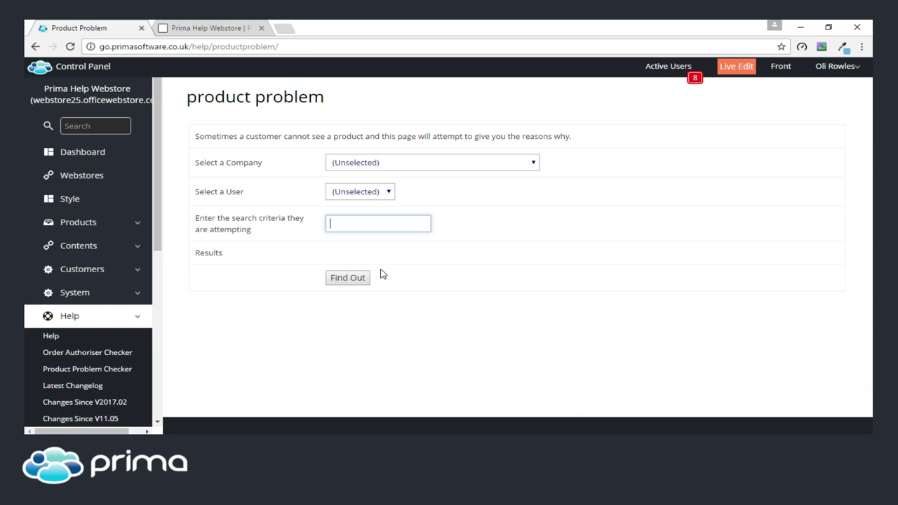
pyautogui.write('kf240')
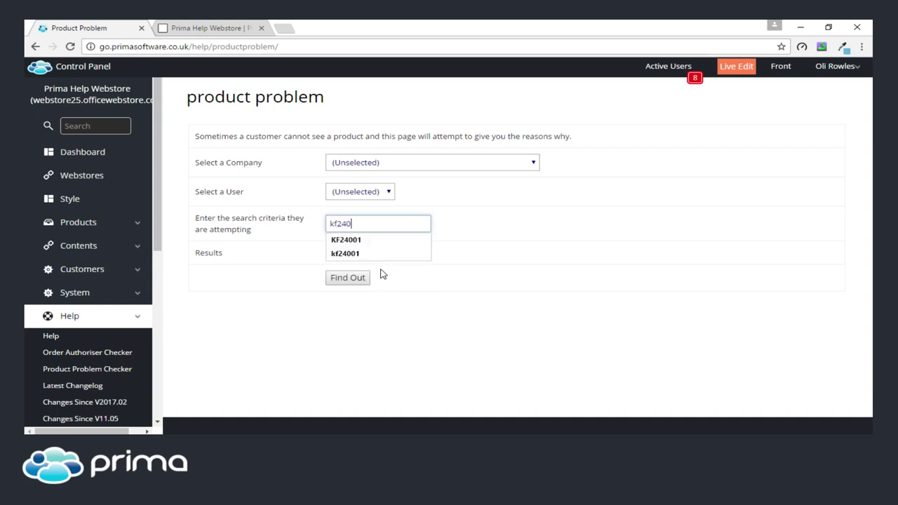
pyautogui.write('01')
pyautogui.press('Return')
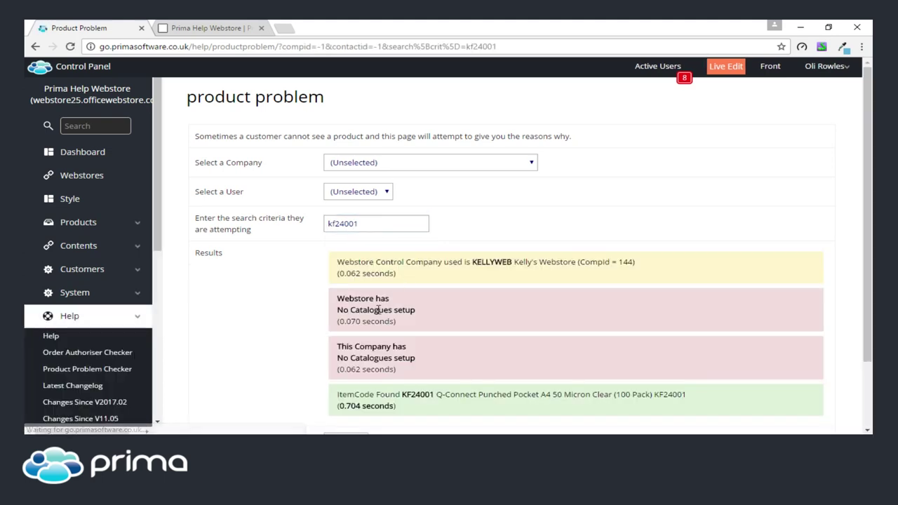
pyautogui.scroll(-1, 390, 311)
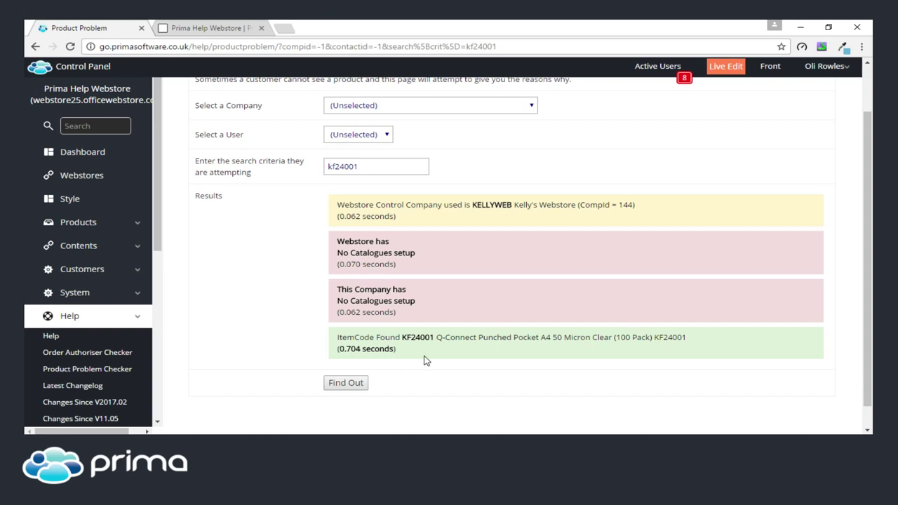
pyautogui.moveTo(489, 338); pyautogui.dragTo(356, 335)
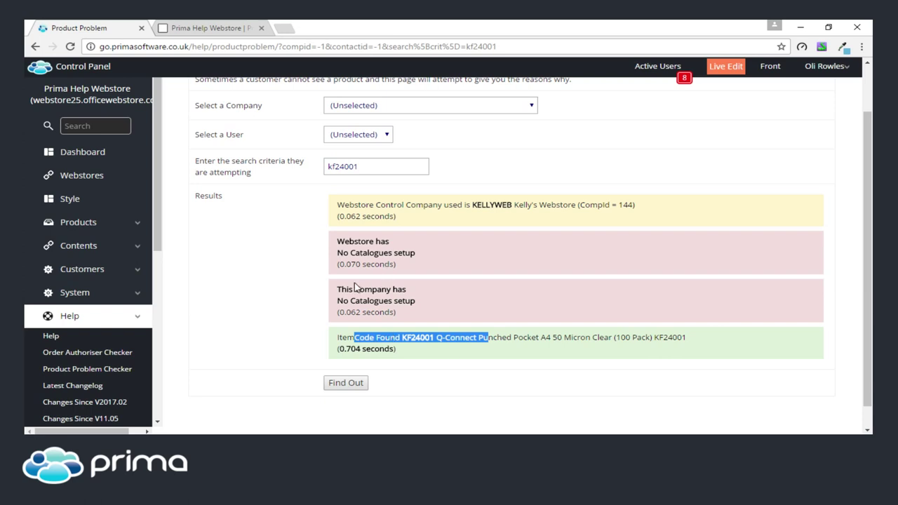
# In the Order Authoriser Checker, check the authoriser for an Athlone Town FC contact.
pyautogui.click(112, 353)
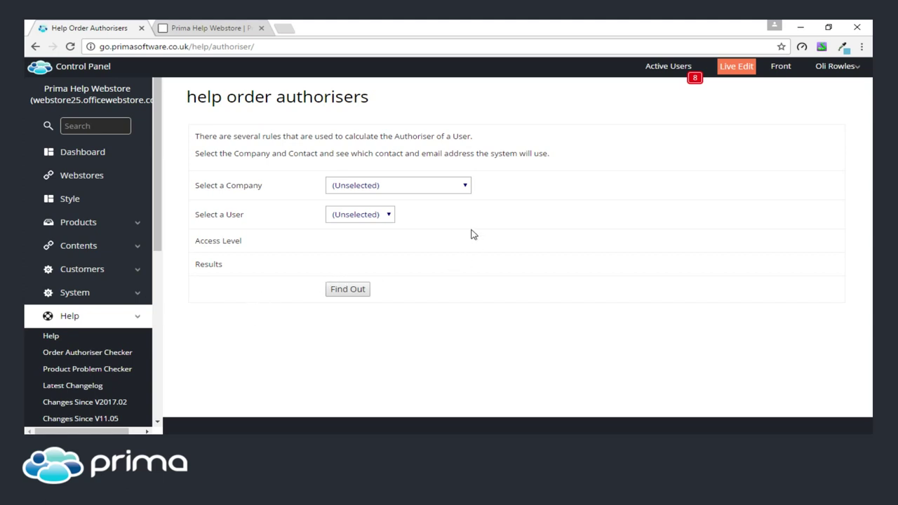
pyautogui.click(431, 184)
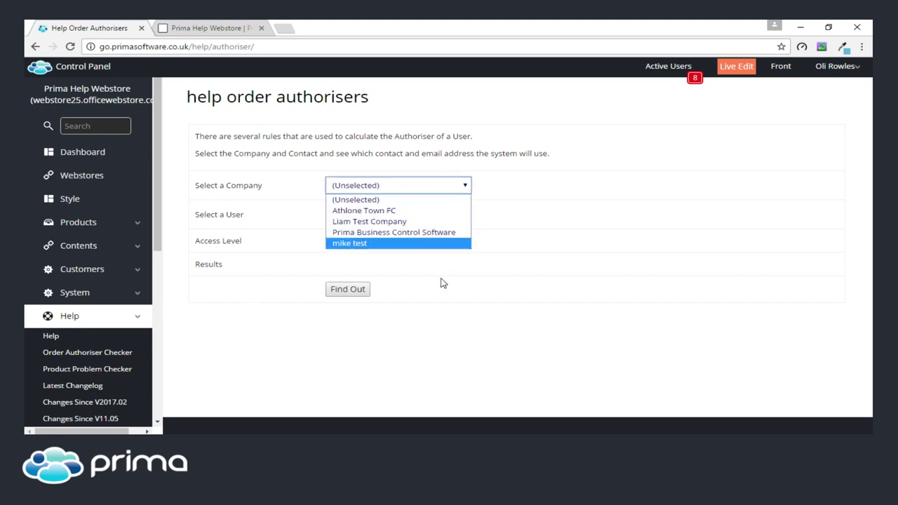
pyautogui.click(391, 210)
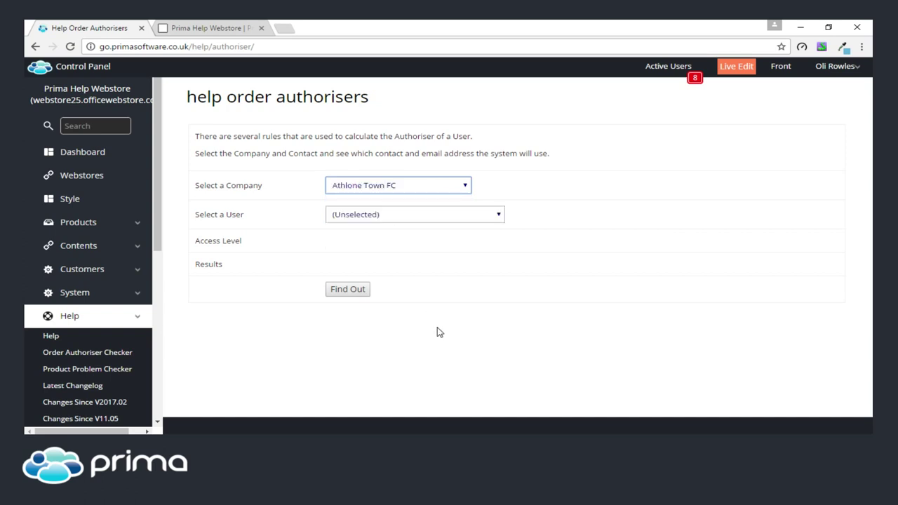
pyautogui.click(490, 215)
pyautogui.click(370, 241)
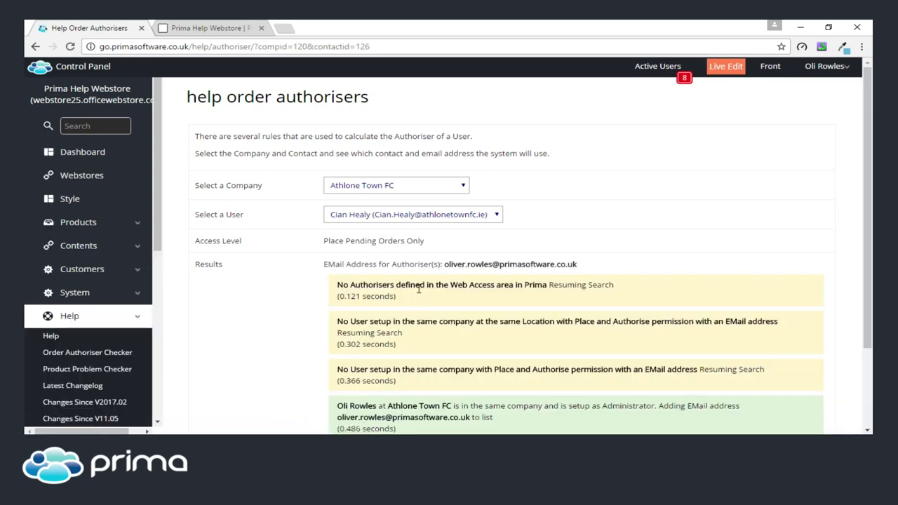
# Select the authoriser email at the bottom of the results, then switch to Business Control Software's 'mike' company list.
pyautogui.scroll(-2, 419, 288)
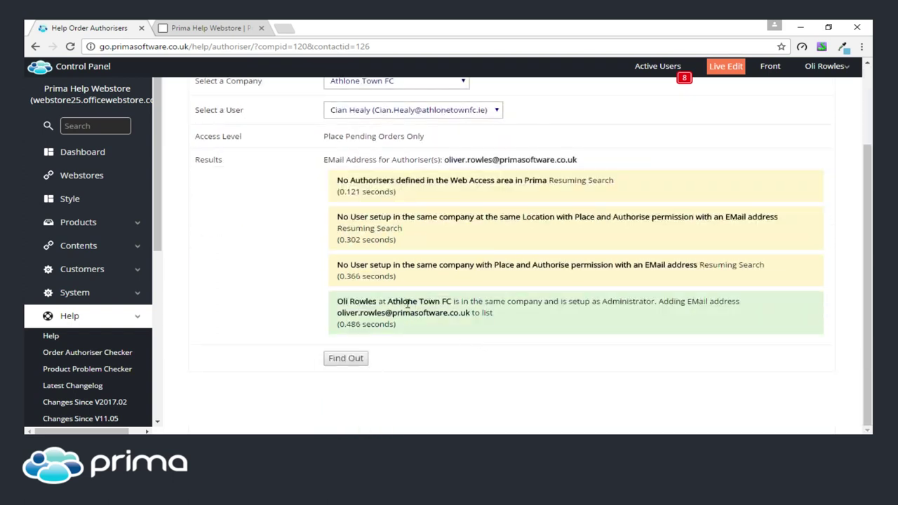
pyautogui.moveTo(504, 315); pyautogui.dragTo(342, 313)
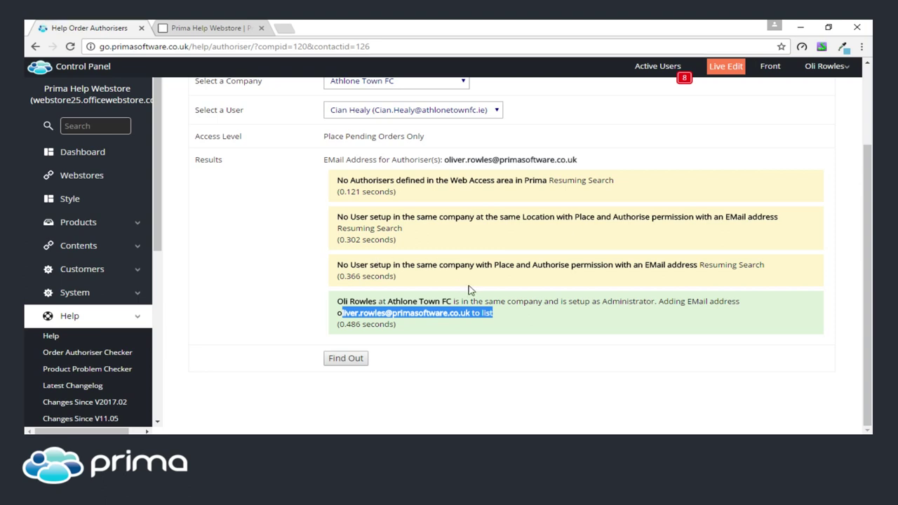
pyautogui.click(589, 452)
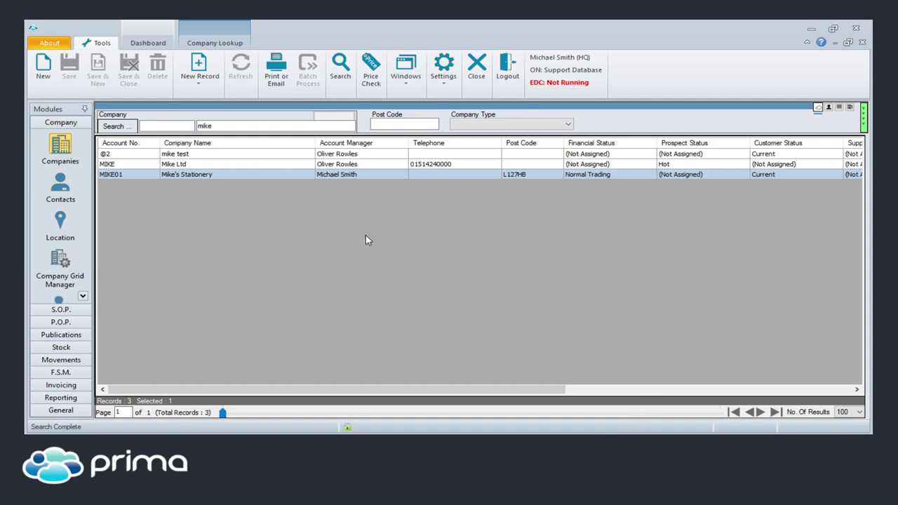
# Open Mike's Stationery's managing director contact and view its Place & Authorise Orders web access.
pyautogui.doubleClick(168, 175)
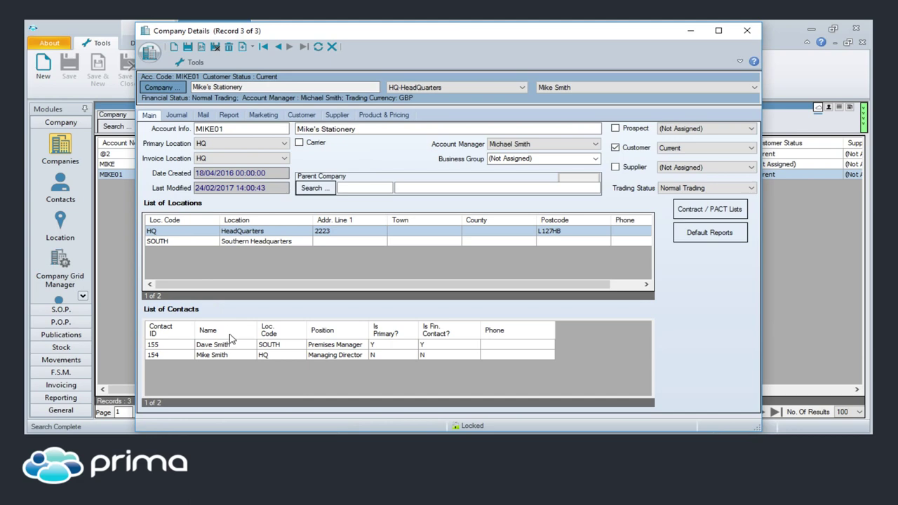
pyautogui.click(215, 355)
pyautogui.doubleClick(215, 355)
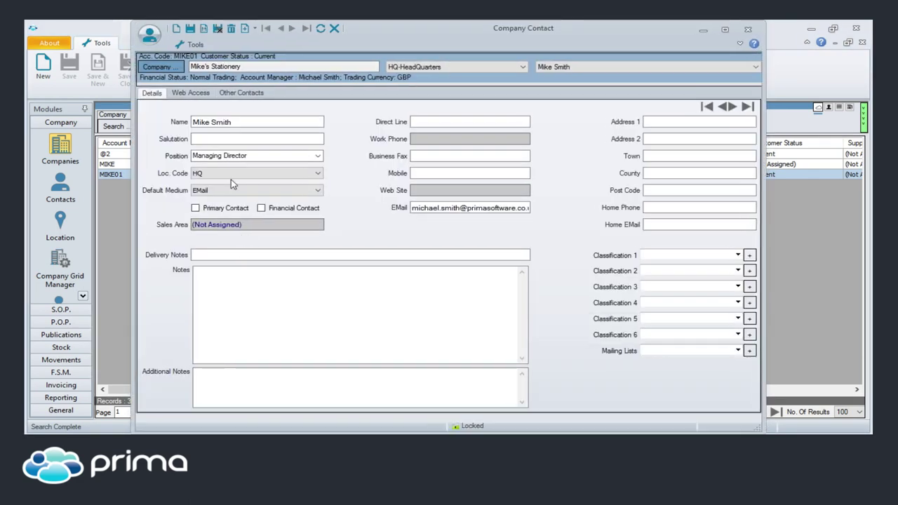
pyautogui.click(186, 95)
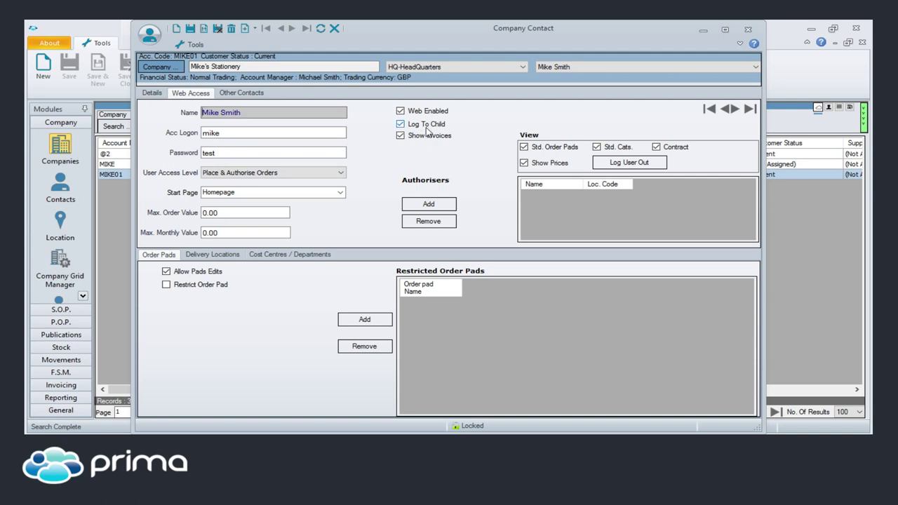
# Sign in to the storefront with the Mike's Stationery contact's username and password.
pyautogui.click(317, 446)
pyautogui.click(226, 28)
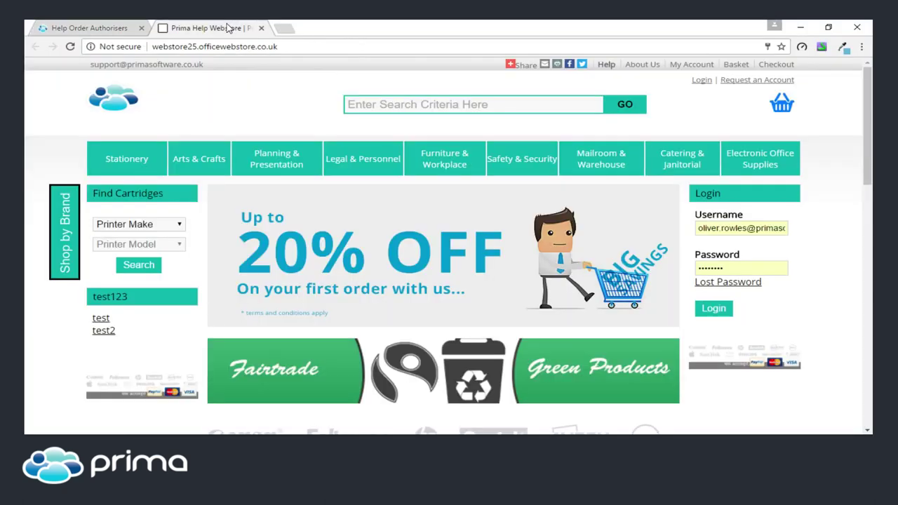
pyautogui.click(762, 230)
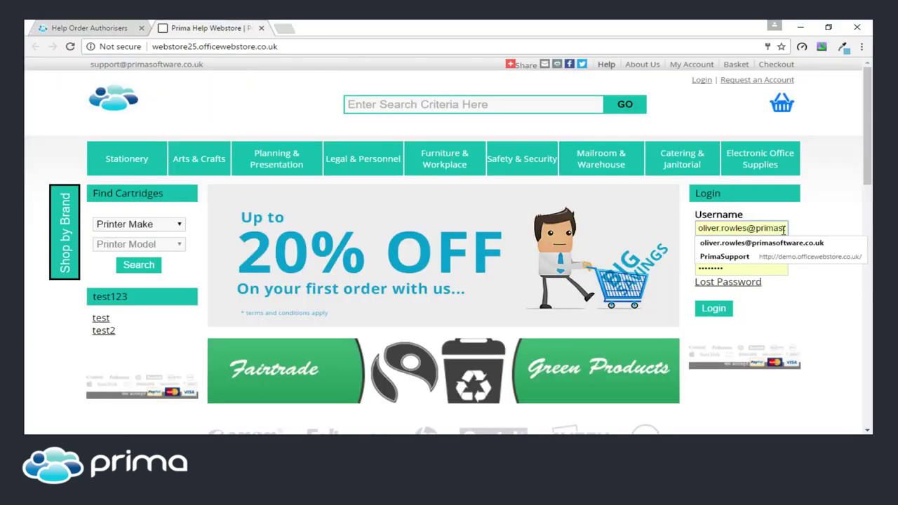
pyautogui.moveTo(784, 230); pyautogui.dragTo(678, 240)
pyautogui.write('miketware.co.uk')
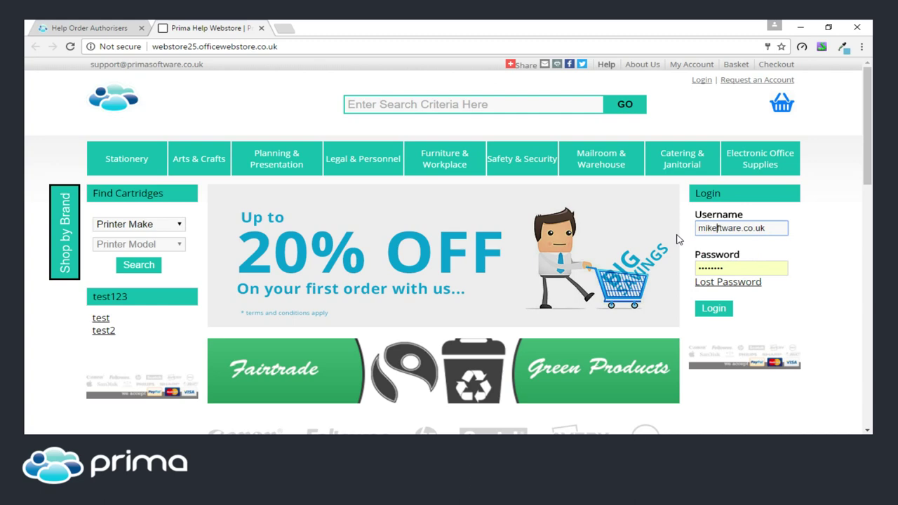
pyautogui.press('Delete')
pyautogui.press('Delete')
pyautogui.press('Delete')
pyautogui.press('Delete')
pyautogui.press('Delete')
pyautogui.press('Delete')
pyautogui.press('Delete')
pyautogui.press('Delete')
pyautogui.press('Delete')
pyautogui.press('Delete')
pyautogui.press('Delete')
pyautogui.press('Delete')
pyautogui.press('Tab')
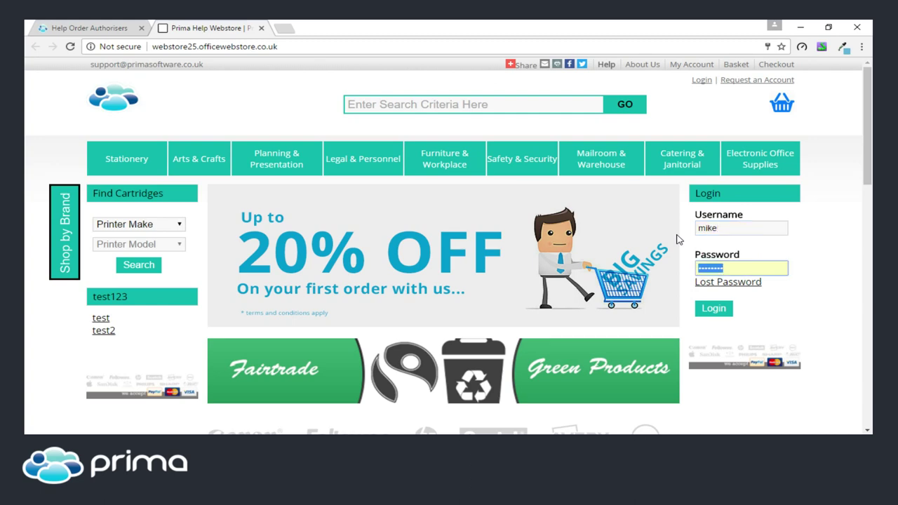
pyautogui.write('••••')
pyautogui.press('Return')
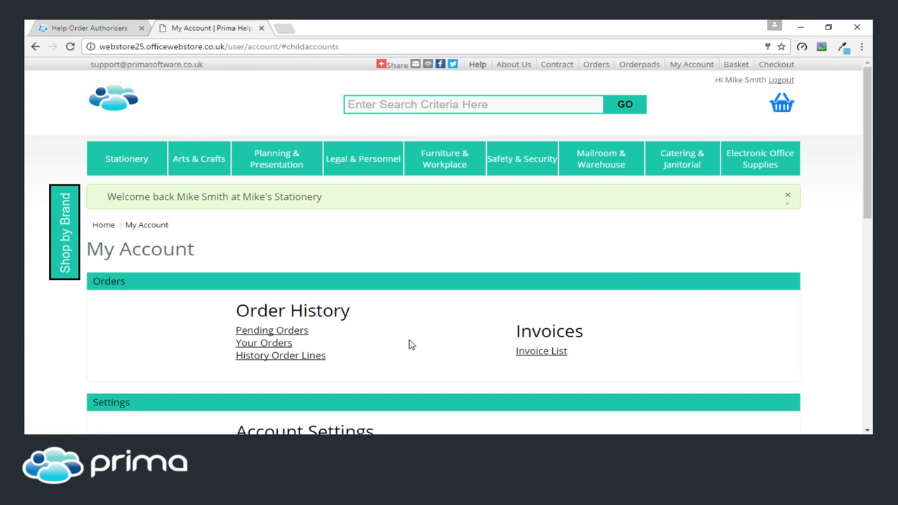
# Open Login as Another User to list the contact's one child account.
pyautogui.scroll(-5, 198, 257)
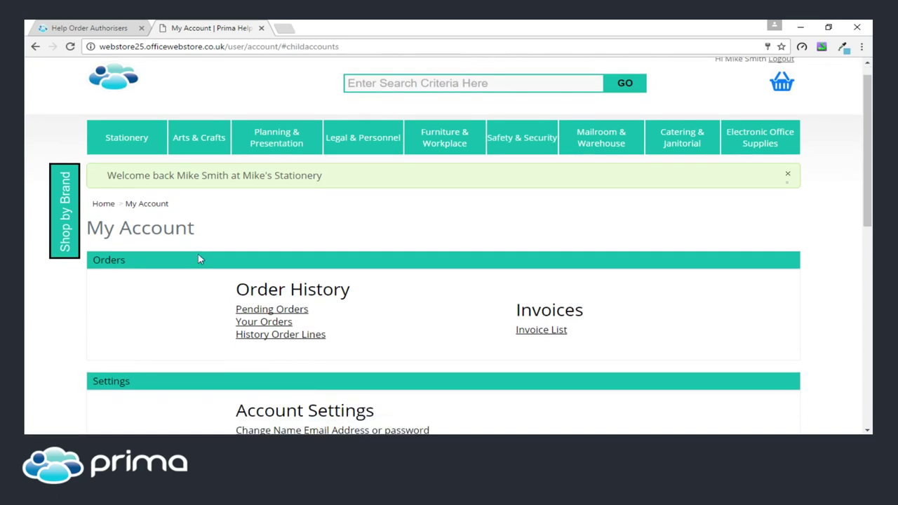
pyautogui.scroll(-3, 199, 259)
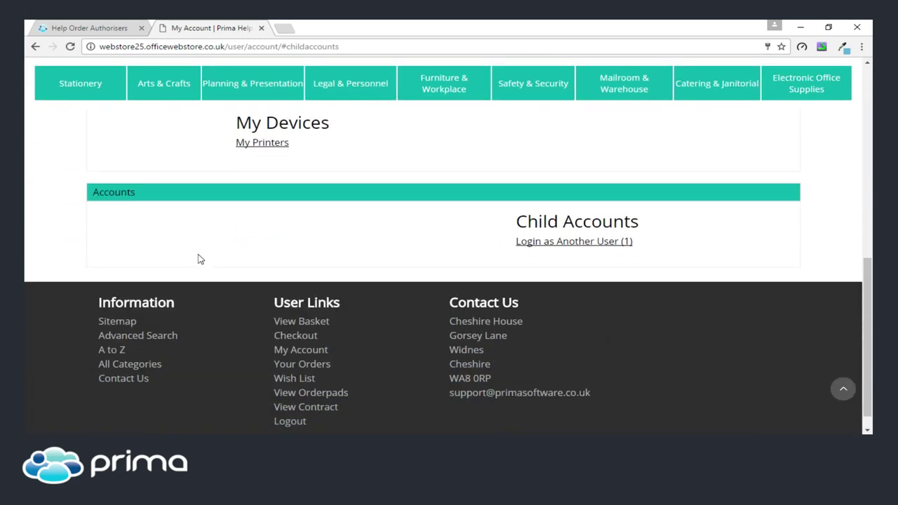
pyautogui.click(582, 242)
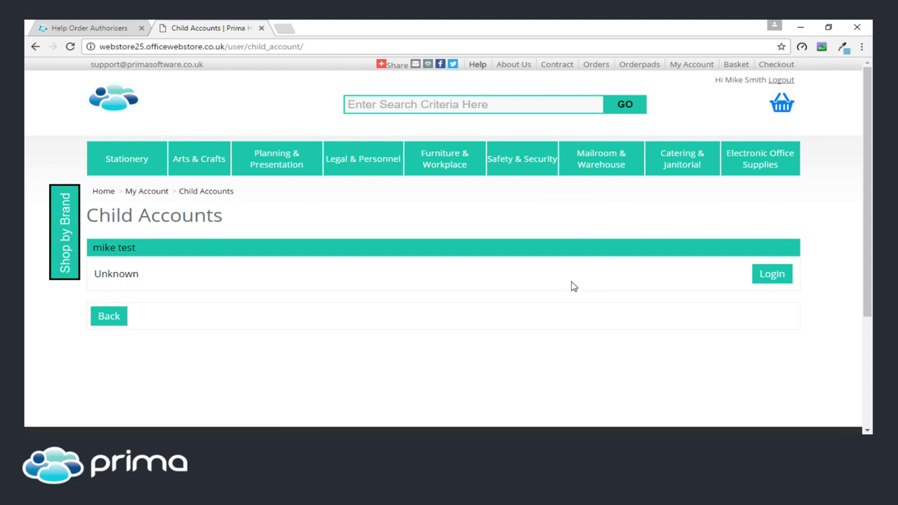
# Log in as the child account, view its orders with three awaiting approval, then return to the authoriser results.
pyautogui.click(775, 278)
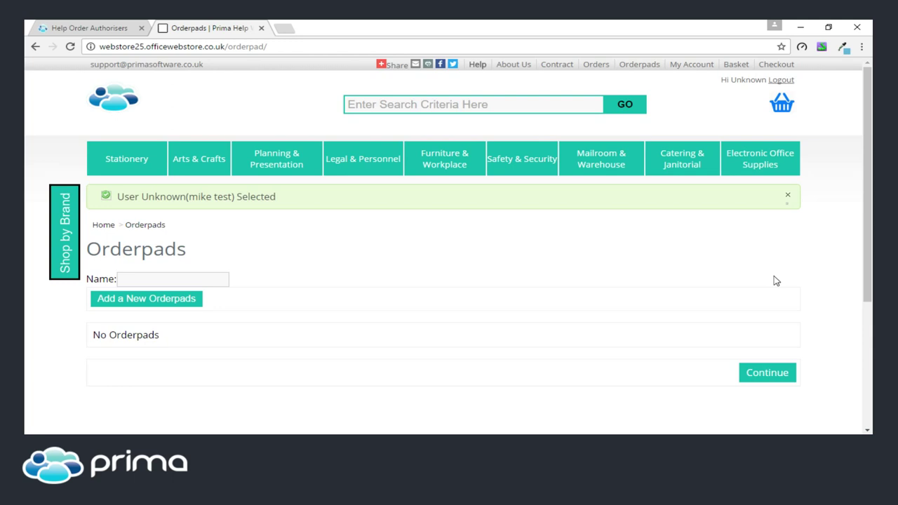
pyautogui.click(594, 64)
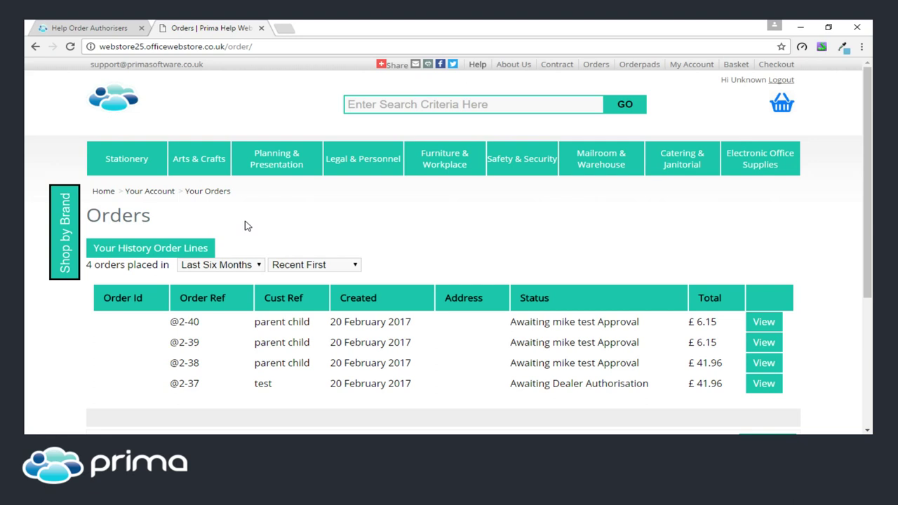
pyautogui.click(87, 25)
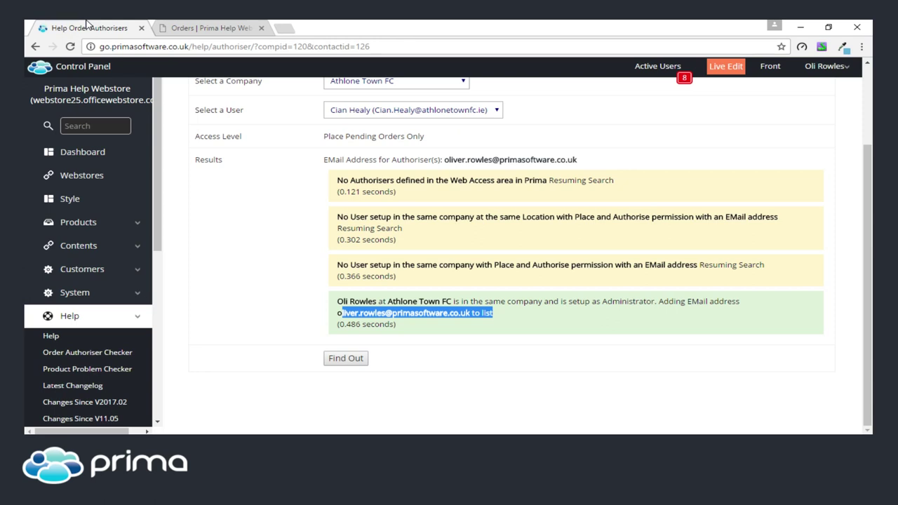
# Return to the storefront Orders list showing four orders, three awaiting approval.
pyautogui.click(182, 27)
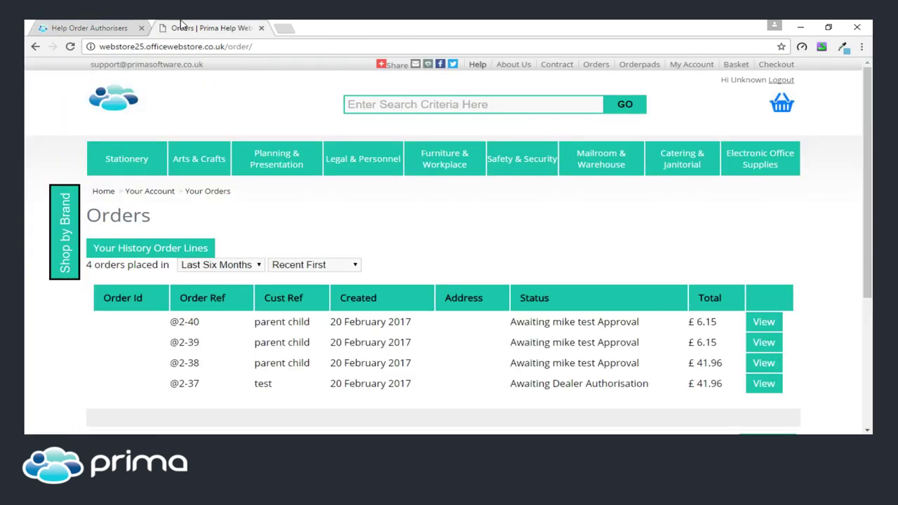